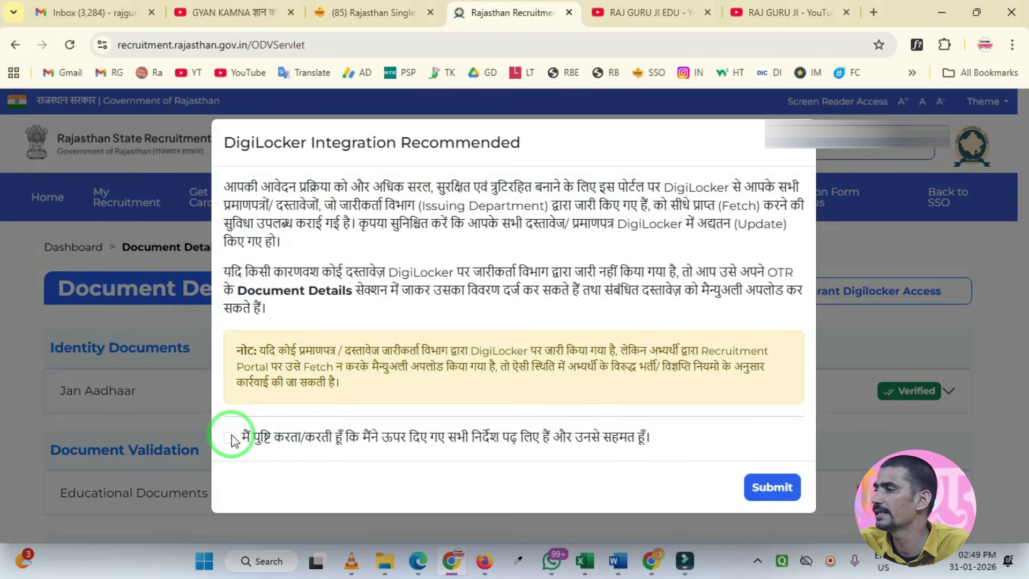
Submit the agreement to the DigiLocker instructions and decline granting Digilocker access
click(792, 488)
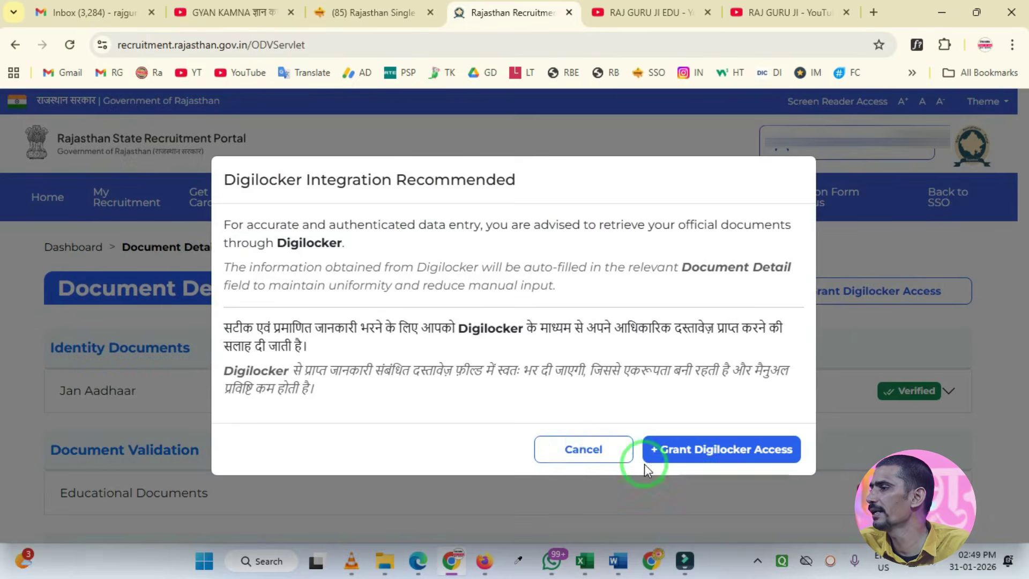
click(582, 449)
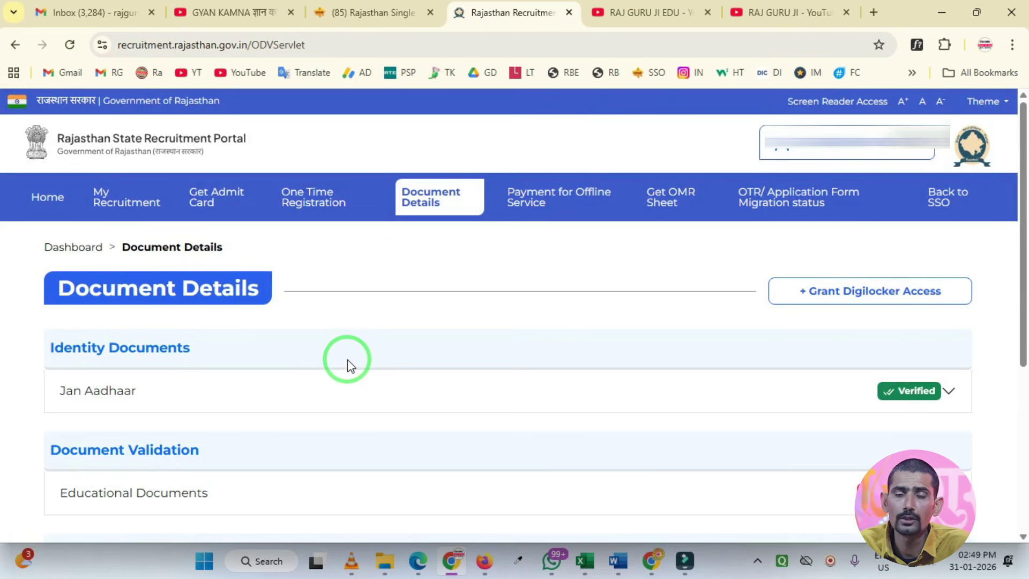
Expand the Educational Documents section under Document Validation and review the Tenth qualification entry
scroll(348, 361, down, 4)
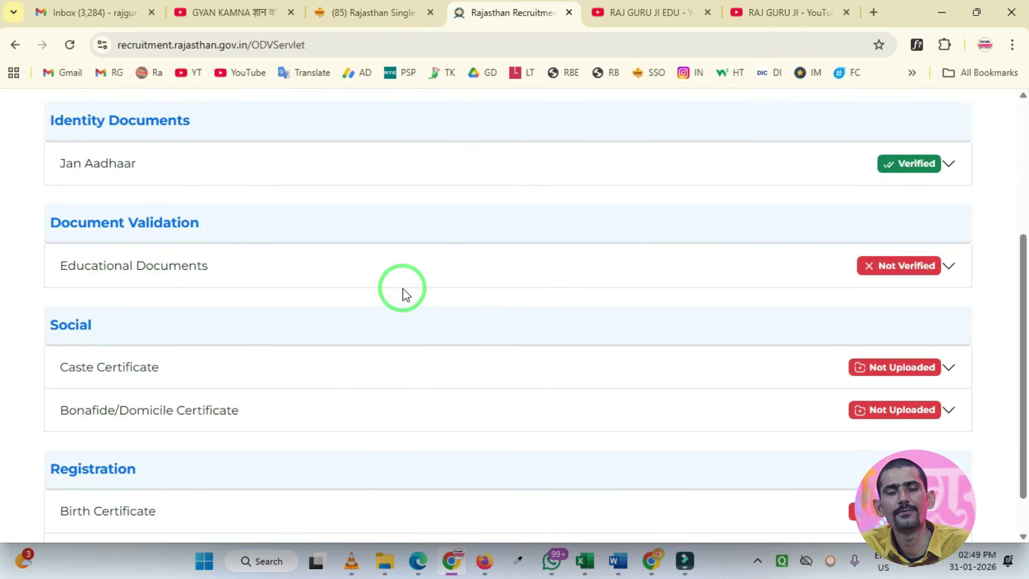
scroll(407, 297, down, 1)
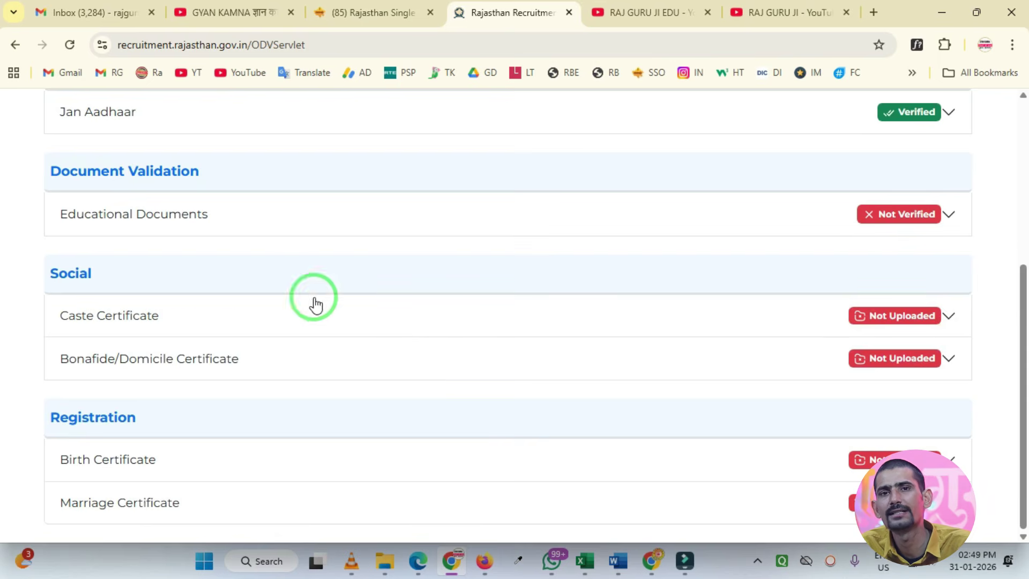
scroll(325, 360, up, 2)
scroll(326, 359, down, 2)
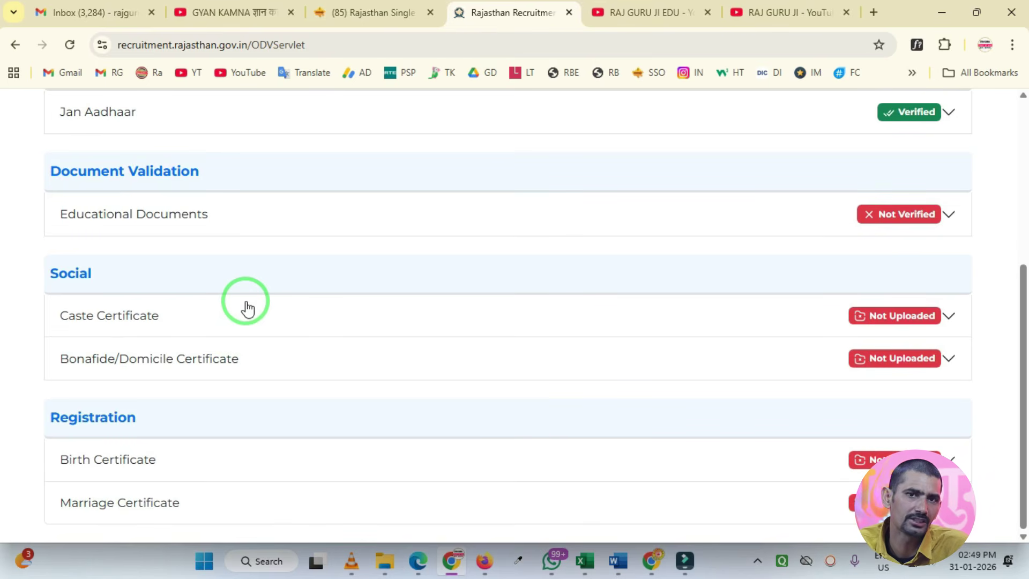
drag(24, 188, 321, 241)
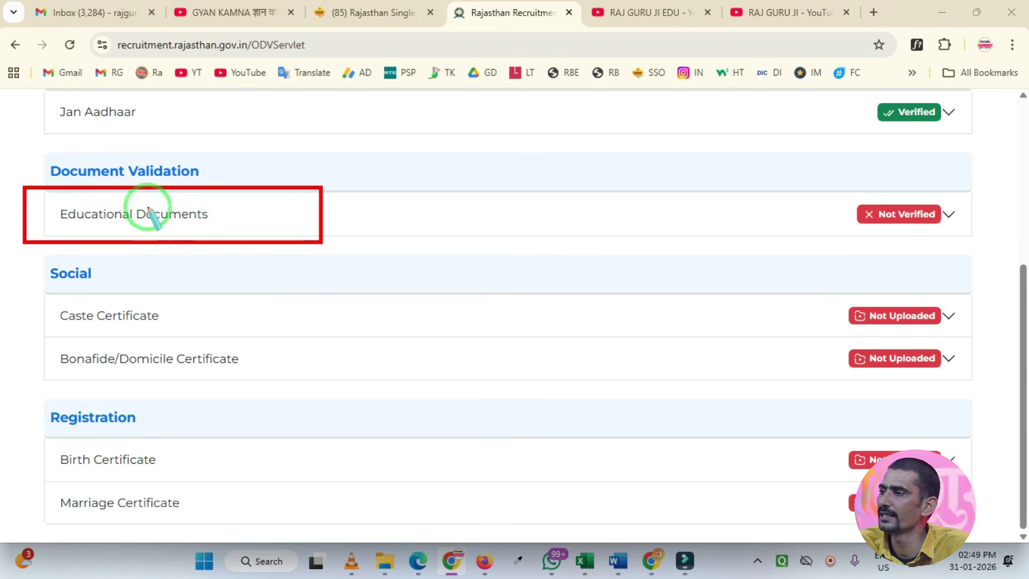
click(202, 221)
click(203, 222)
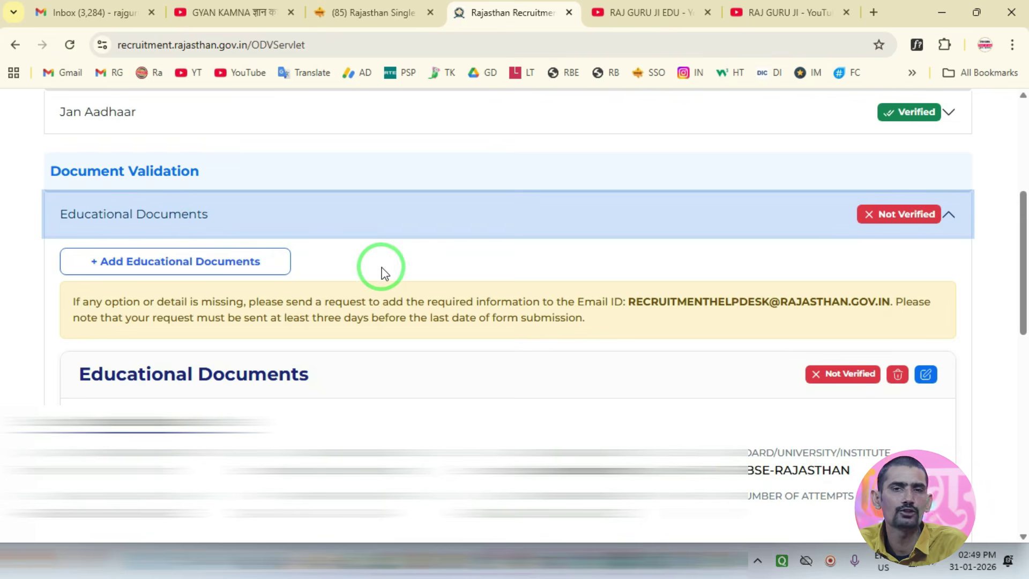
scroll(382, 273, down, 4)
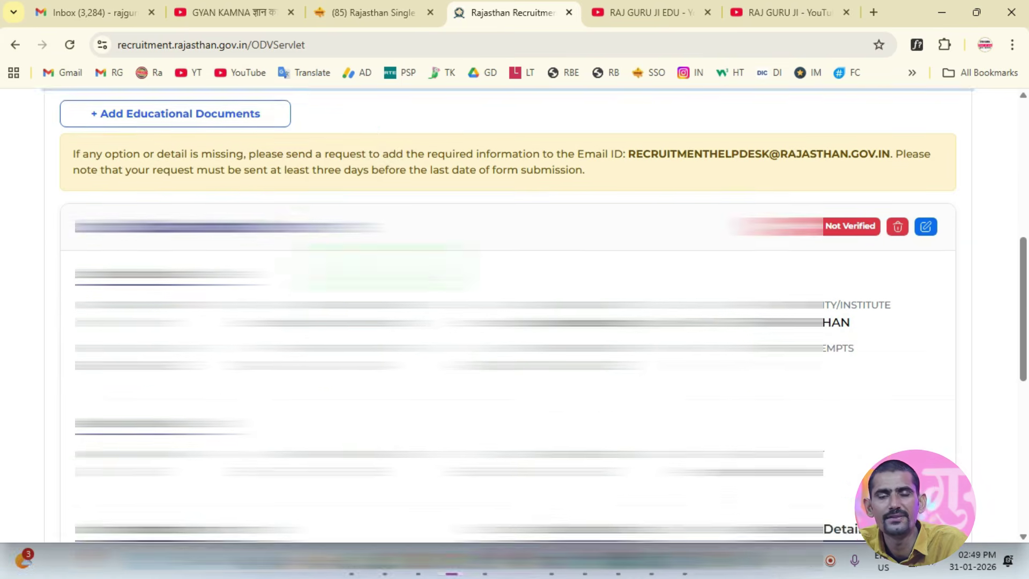
click(383, 268)
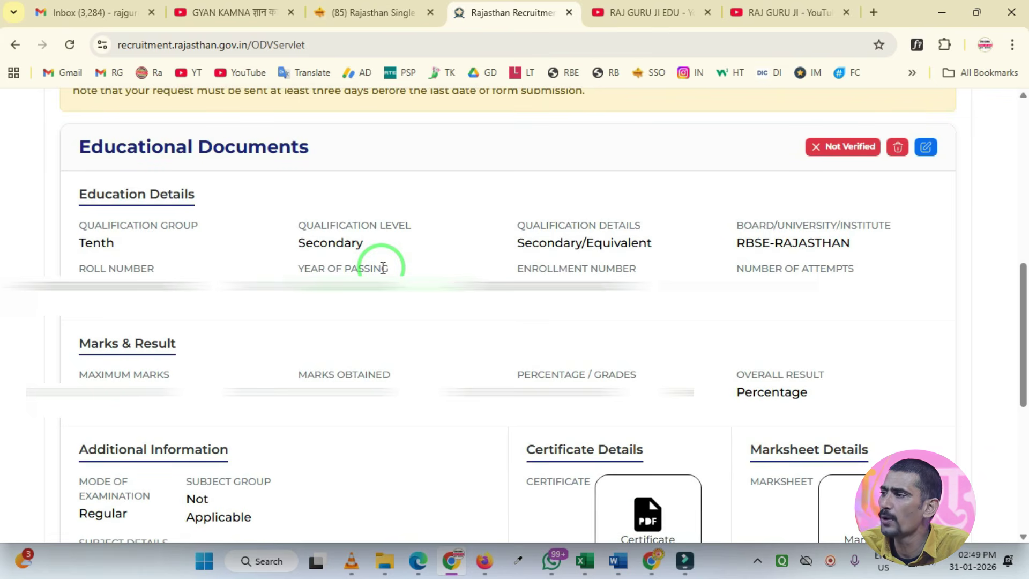
drag(768, 118, 977, 185)
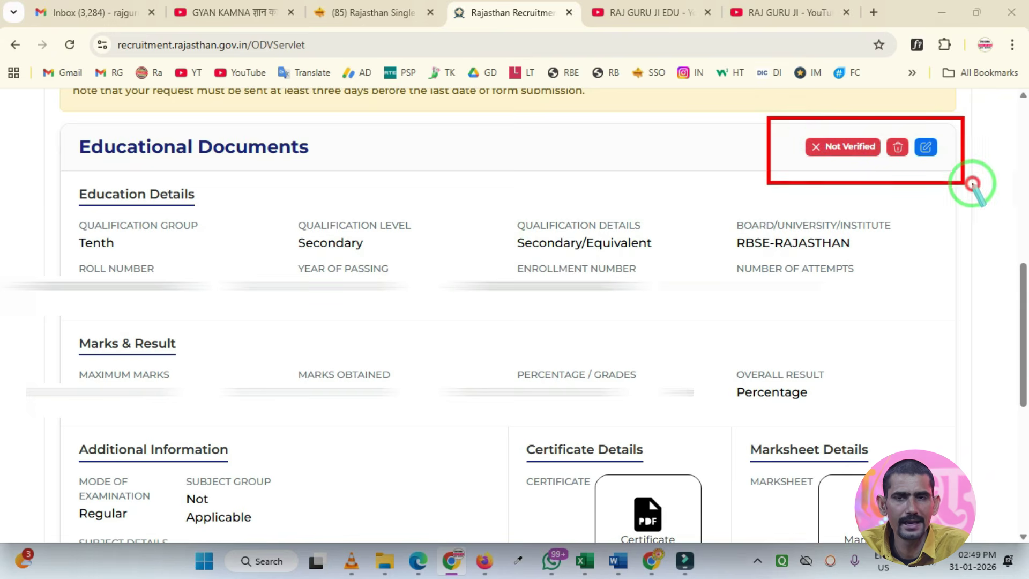
drag(909, 127, 958, 169)
drag(885, 130, 905, 175)
right_click(905, 175)
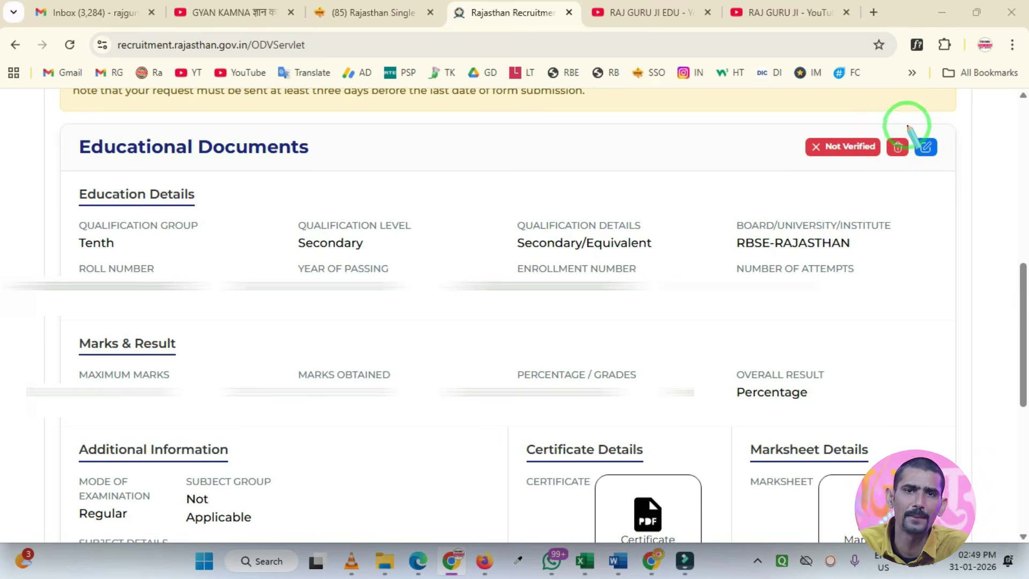
drag(932, 167, 943, 173)
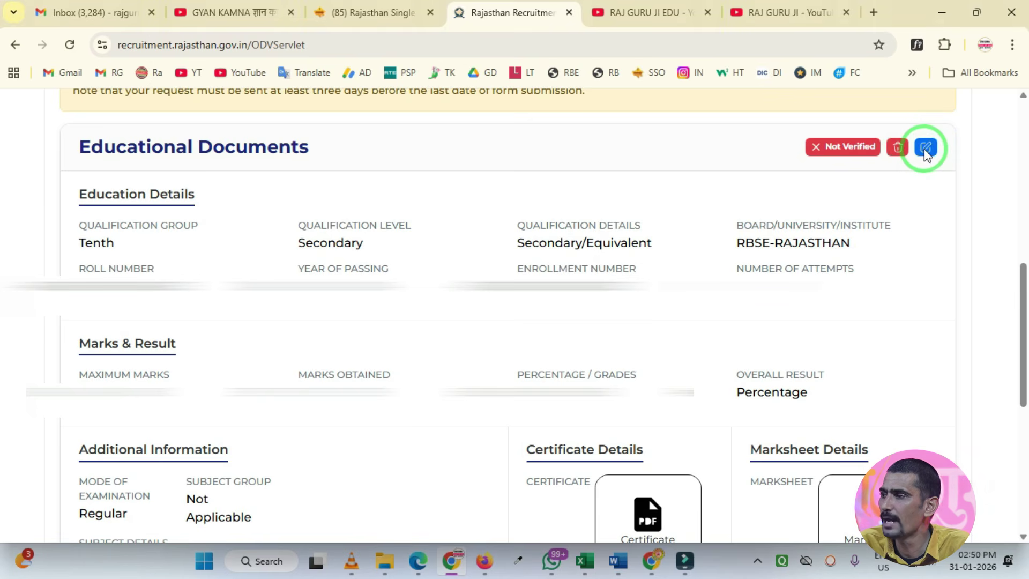
Open the Tenth qualification entry for editing, confirm having read the One-Time Education Edit Consent, and agree to it
click(925, 152)
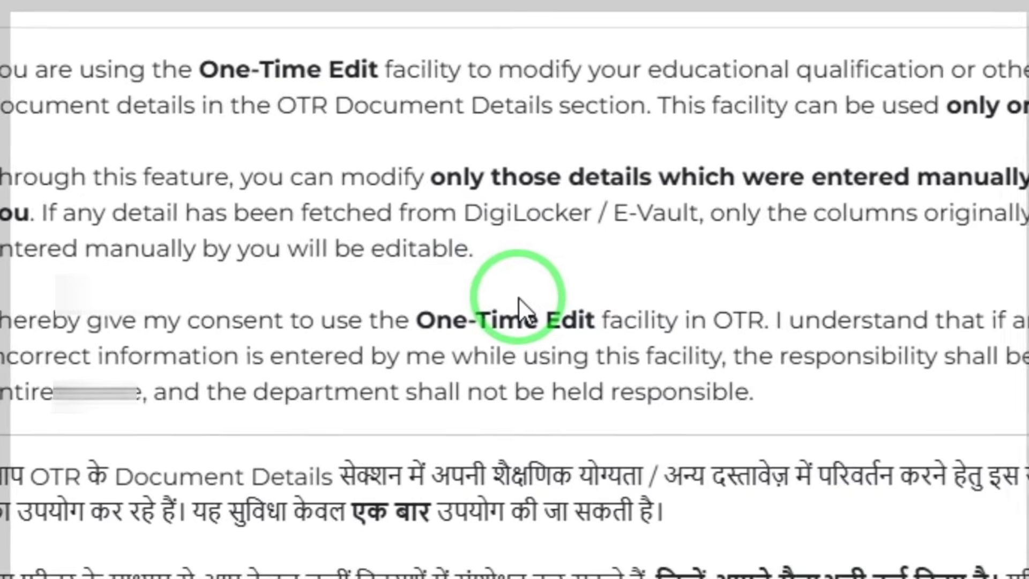
scroll(516, 290, down, 5)
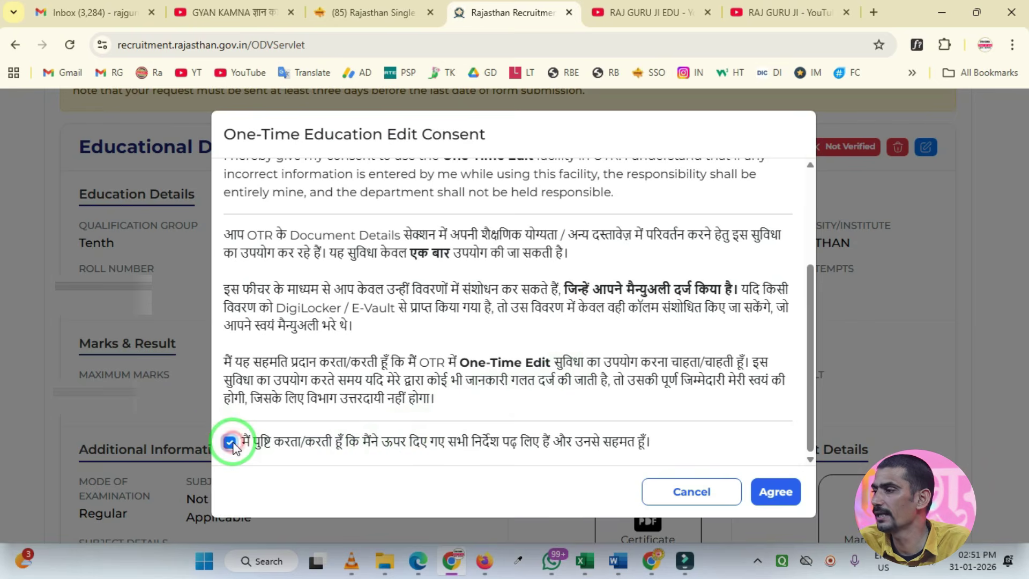
click(764, 496)
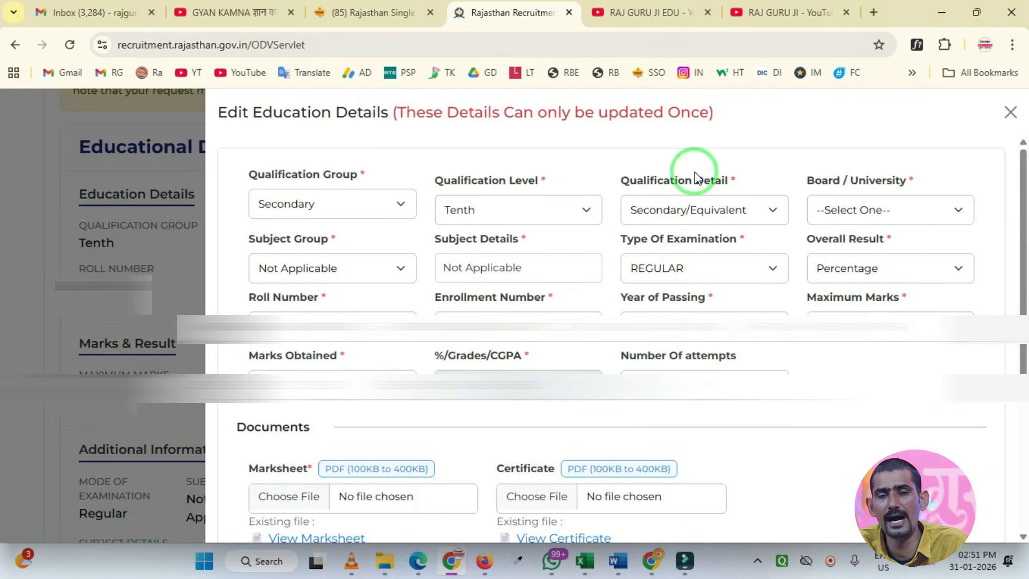
Examine the editable qualification, board, subject, examination, roll number and marks fields, plus the marksheet and certificate uploads, in the education form
click(376, 205)
click(378, 206)
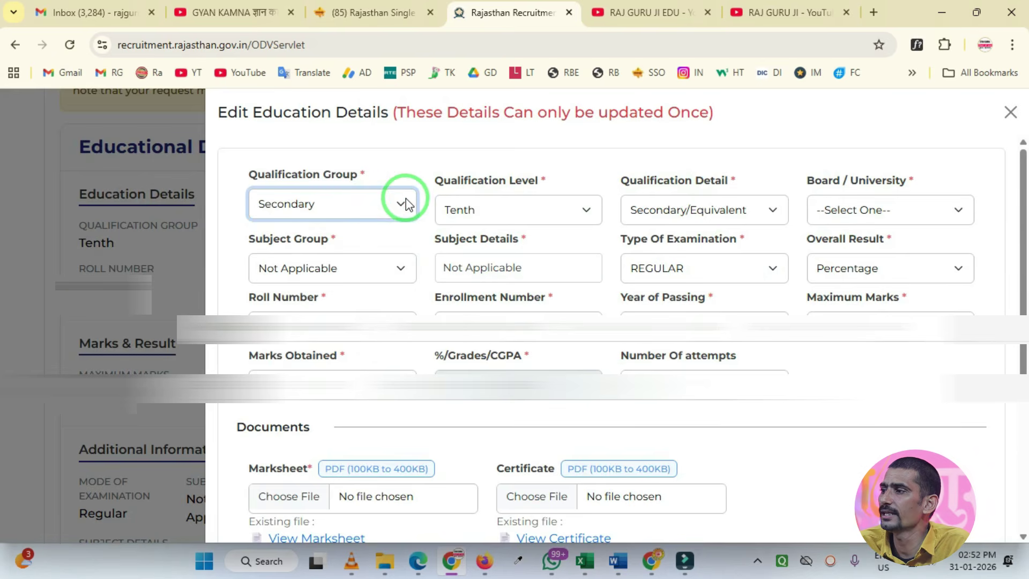
click(497, 207)
click(506, 212)
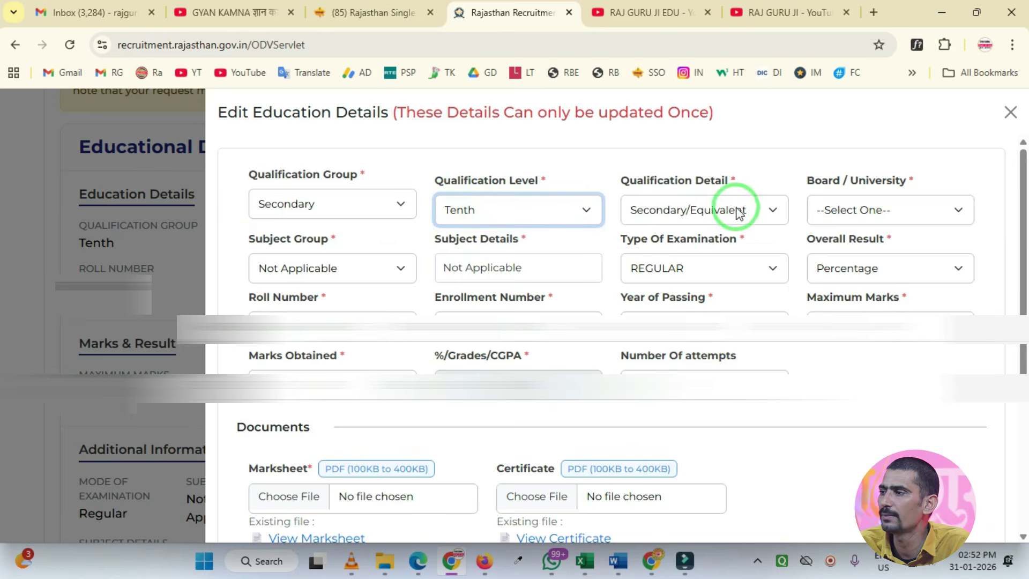
click(822, 212)
click(378, 244)
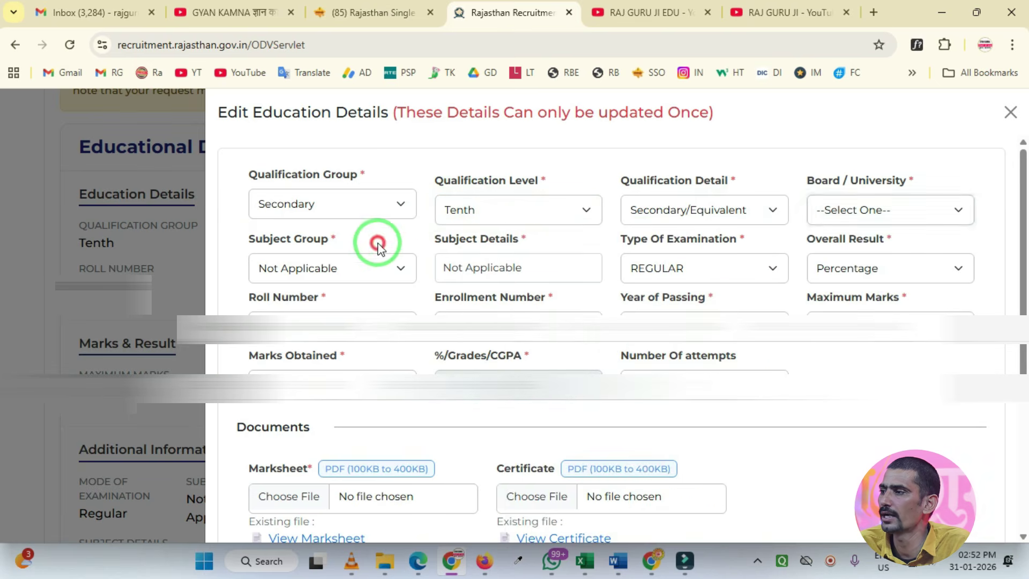
click(370, 267)
scroll(333, 436, down, 2)
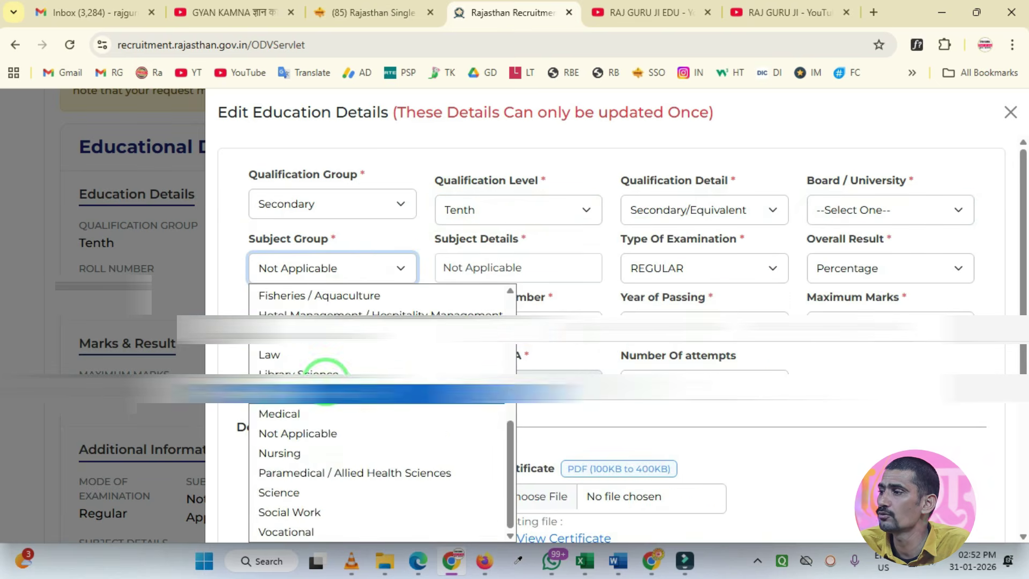
click(645, 269)
click(590, 252)
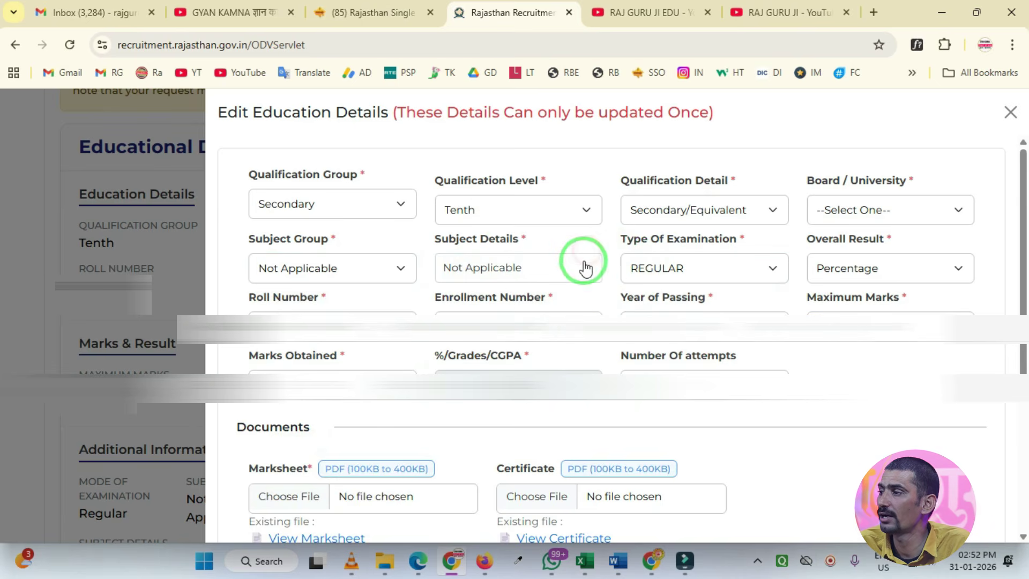
click(648, 265)
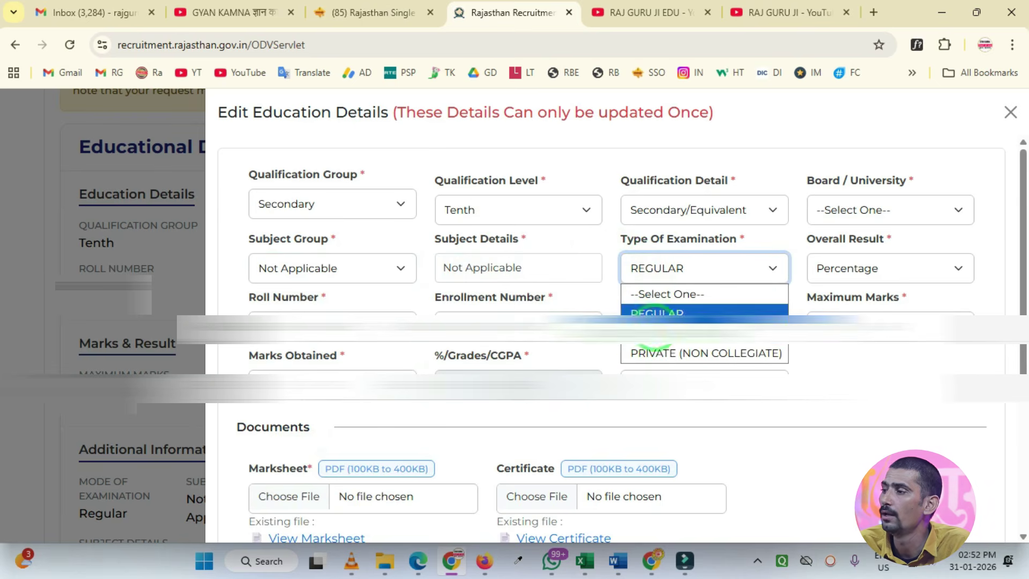
click(884, 262)
click(338, 327)
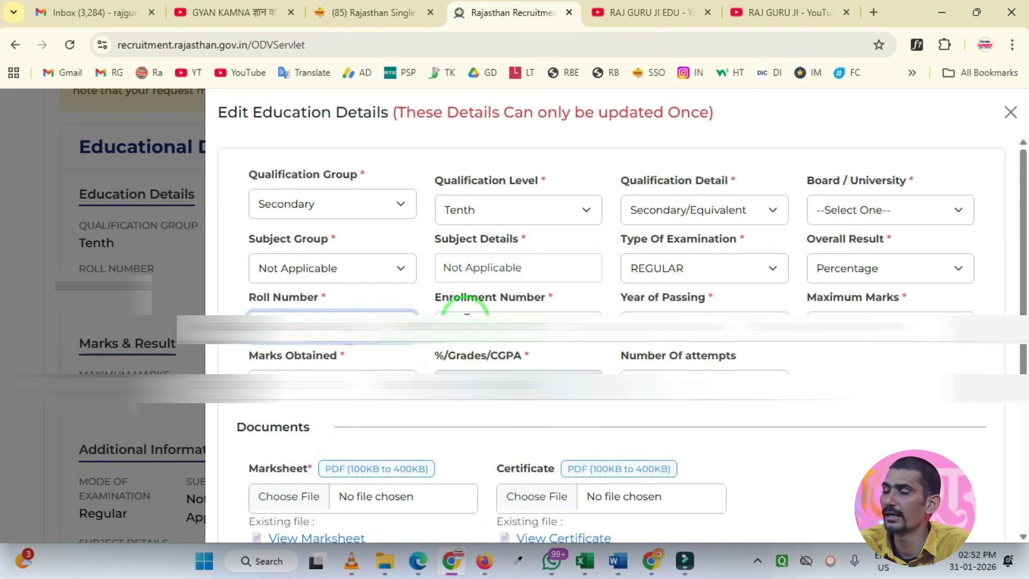
click(851, 330)
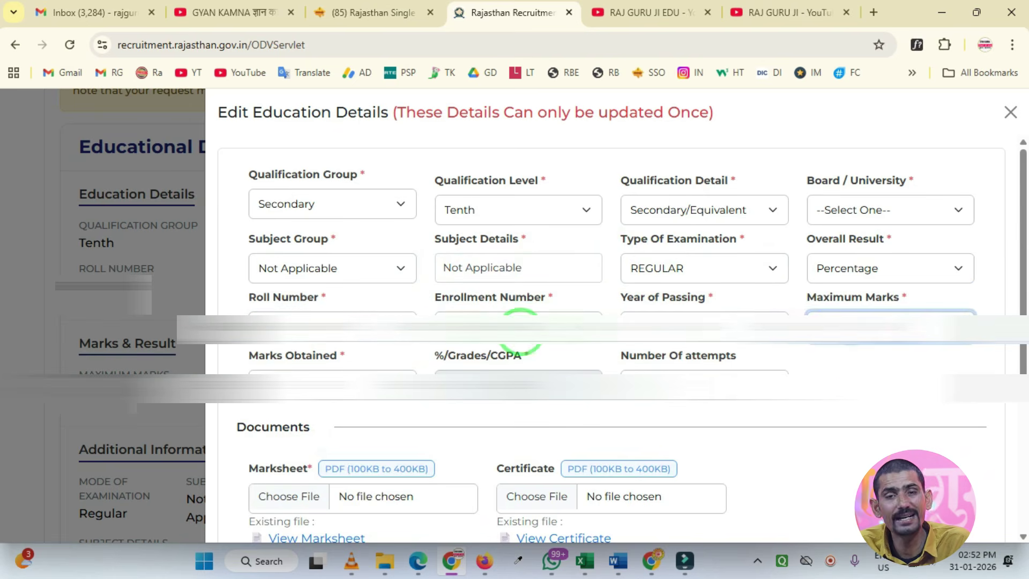
scroll(410, 325, down, 4)
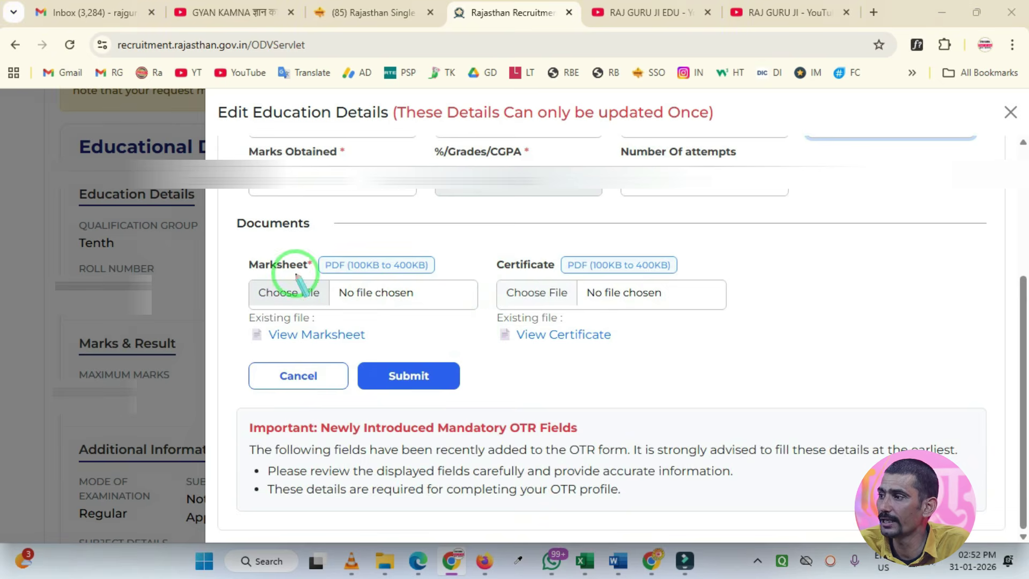
mouse_move(217, 205)
mouse_down()
mouse_move(488, 397)
mouse_move(802, 421)
mouse_up()
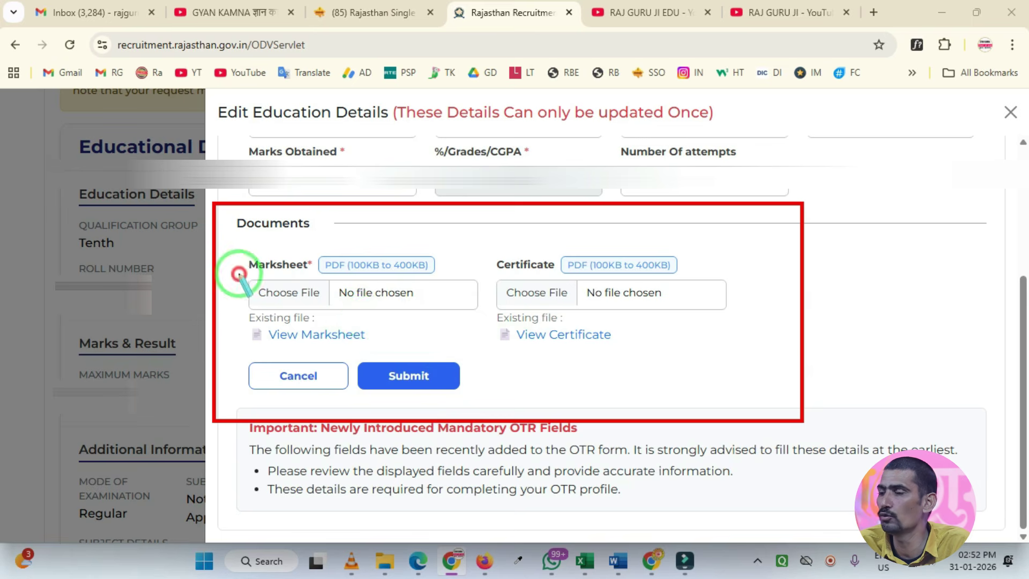
drag(238, 275, 369, 320)
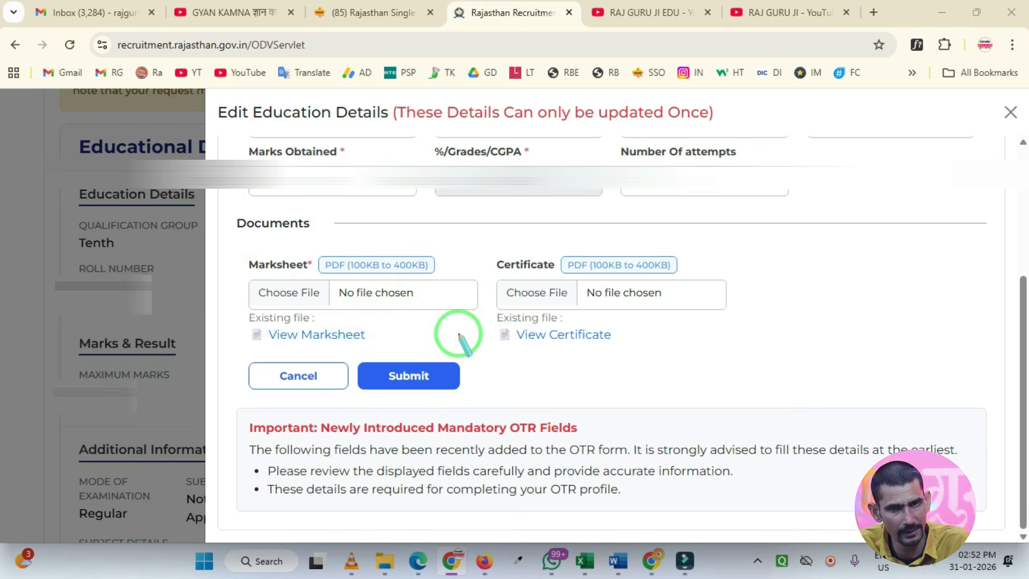